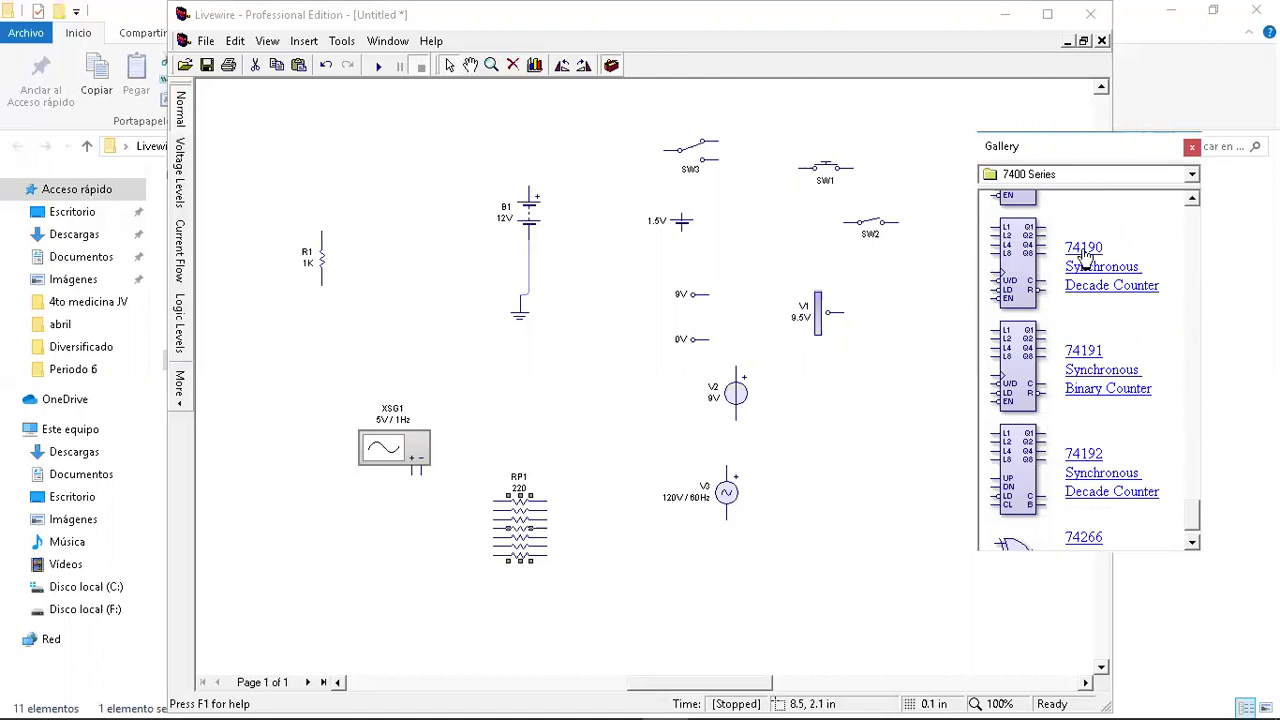
- Browse the gallery's Output Components category, examining its lamps, audio devices, electromagnetic parts and light emitting diodes
{"action": "left_click", "coordinate": [1193, 202]}
{"action": "left_click", "coordinate": [1193, 202]}
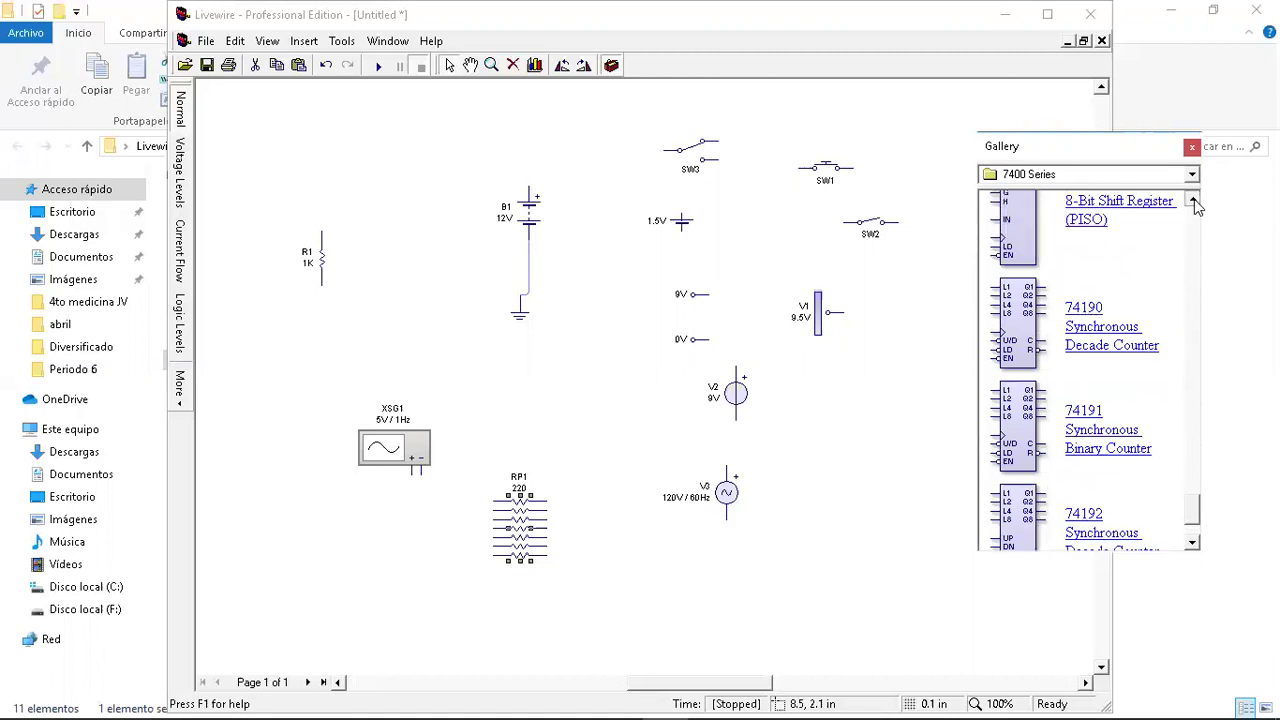
{"action": "left_click", "coordinate": [1193, 202]}
{"action": "left_click", "coordinate": [1192, 177]}
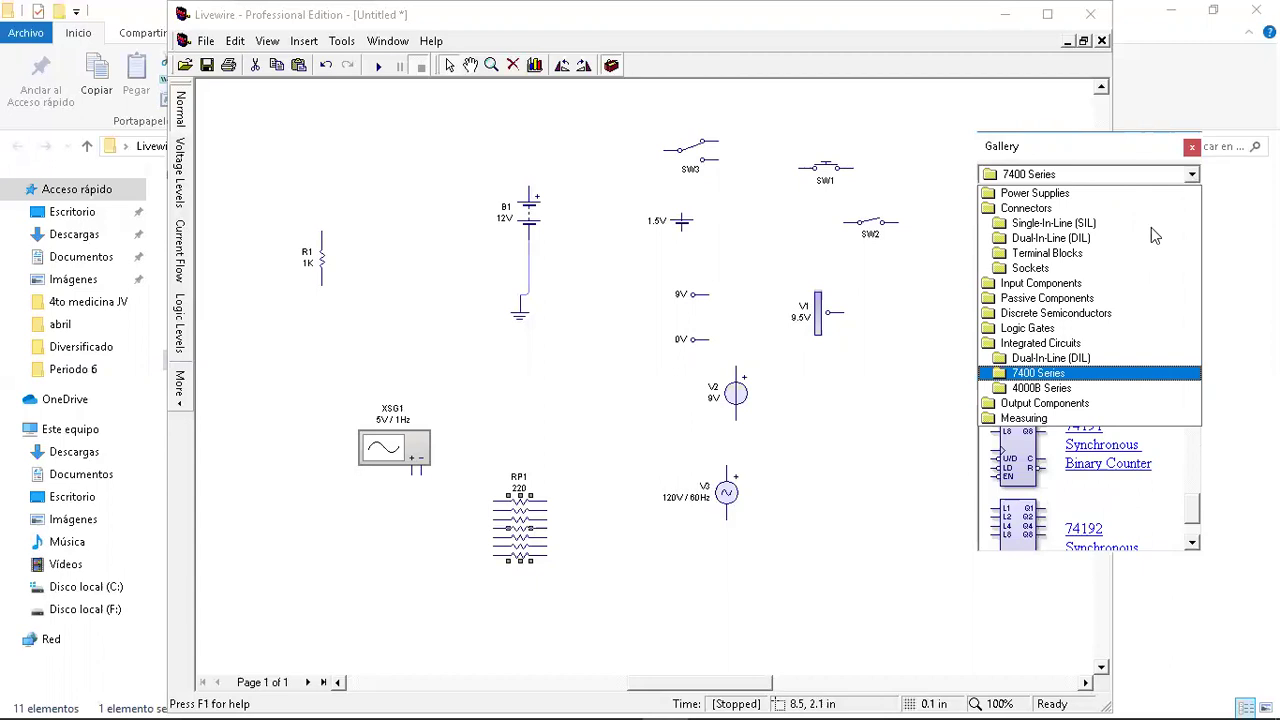
{"action": "left_click", "coordinate": [1066, 403]}
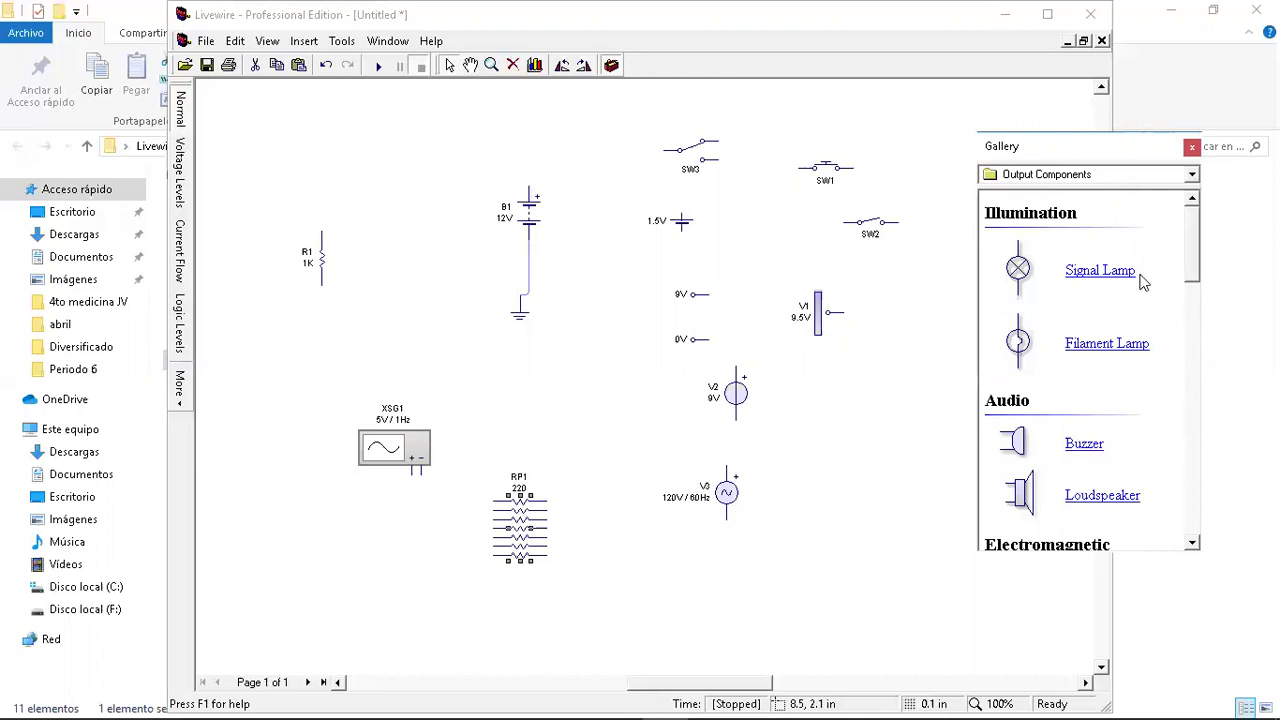
{"action": "left_click_drag", "start_coordinate": [1196, 228], "coordinate": [1203, 285]}
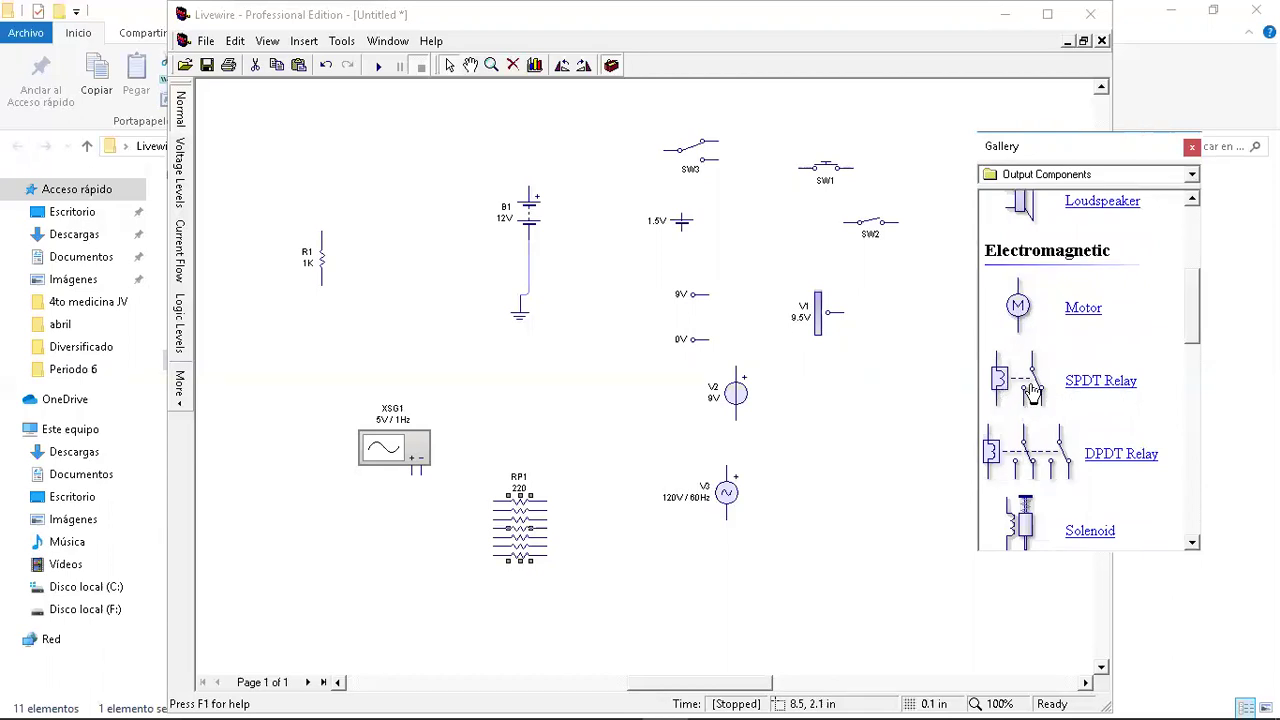
{"action": "left_click_drag", "start_coordinate": [1197, 316], "coordinate": [1194, 379]}
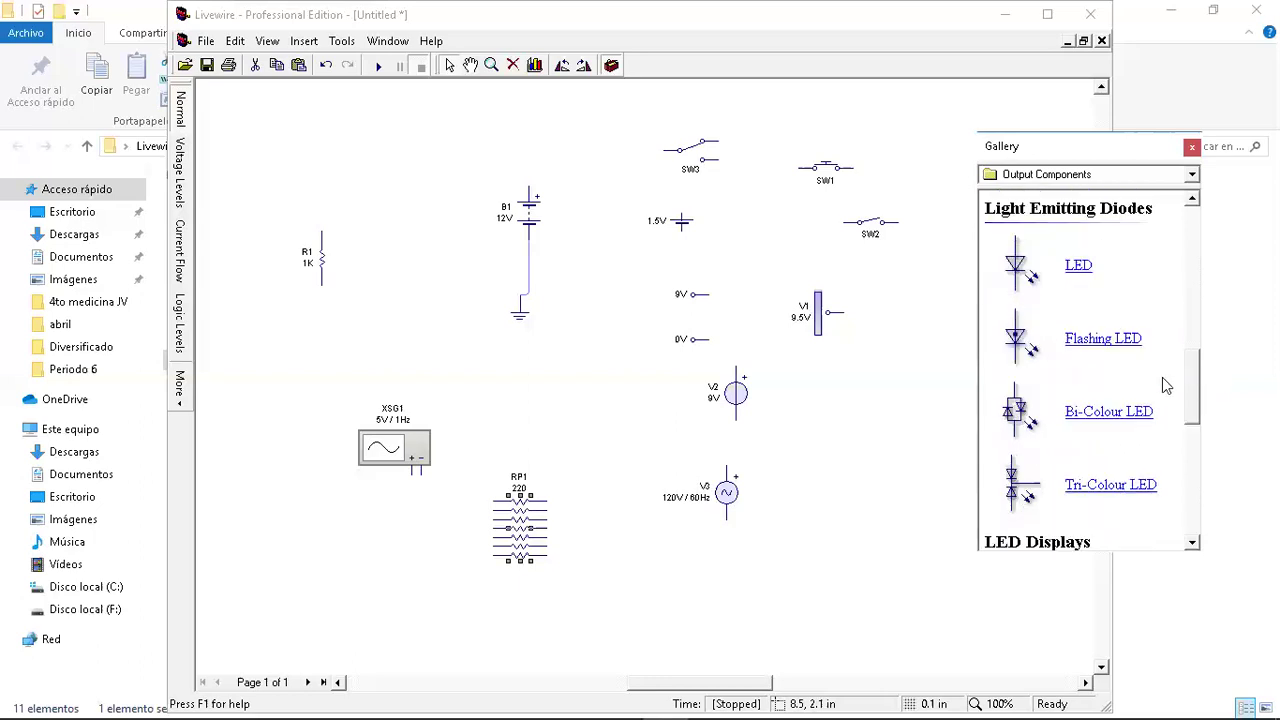
{"action": "left_click_drag", "start_coordinate": [1192, 401], "coordinate": [1210, 200]}
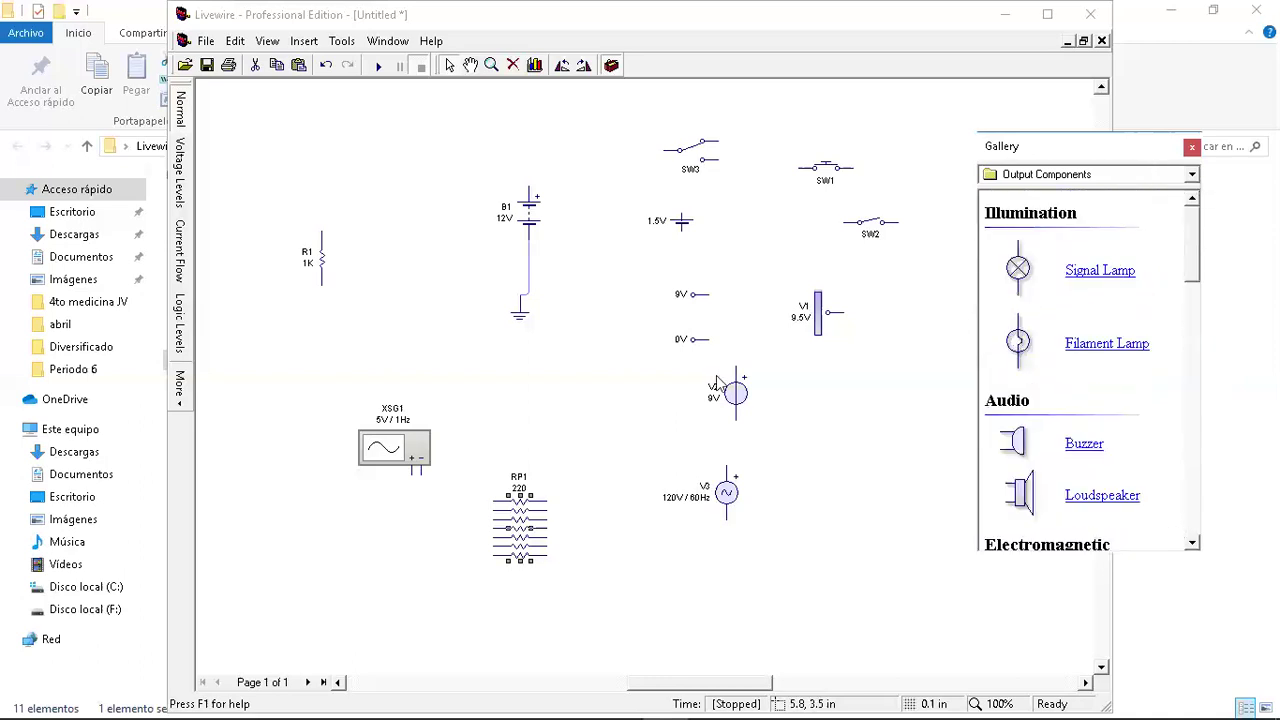
- Delete all components from the circuit sheet, including the leftover switch SW2
{"action": "left_click_drag", "start_coordinate": [856, 584], "coordinate": [281, 161]}
{"action": "key", "text": "Delete"}
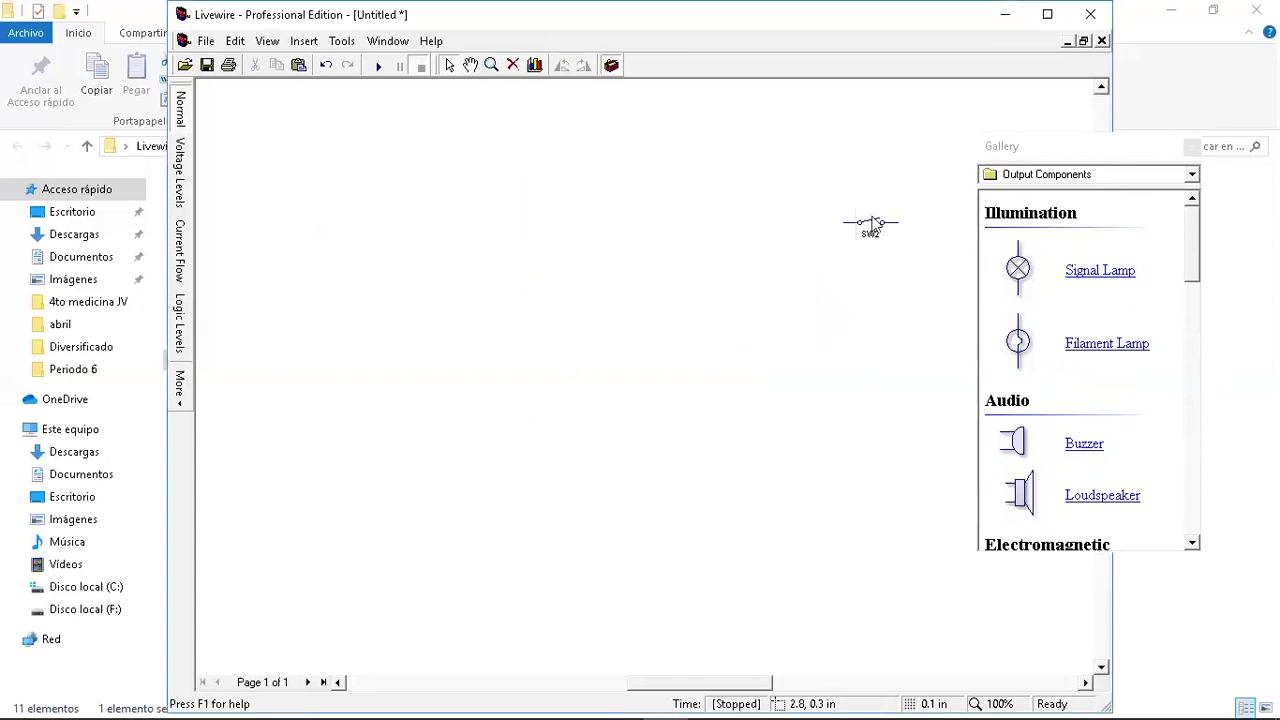
{"action": "left_click_drag", "start_coordinate": [920, 294], "coordinate": [834, 210]}
{"action": "key", "text": "Delete"}
{"action": "left_click", "coordinate": [1106, 148]}
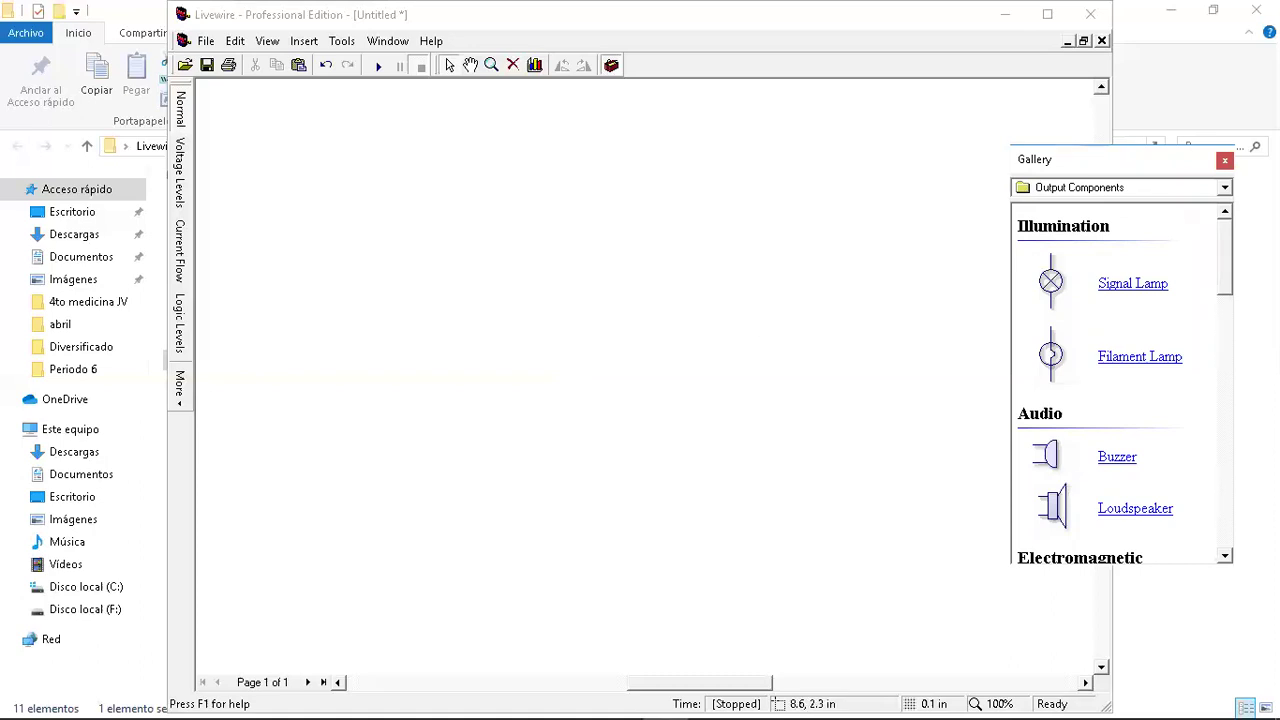
- Place an Oscilloscope from the gallery's Measuring category in the upper middle of the empty sheet
{"action": "scroll", "coordinate": [1223, 289], "scroll_direction": "down", "scroll_amount": 15}
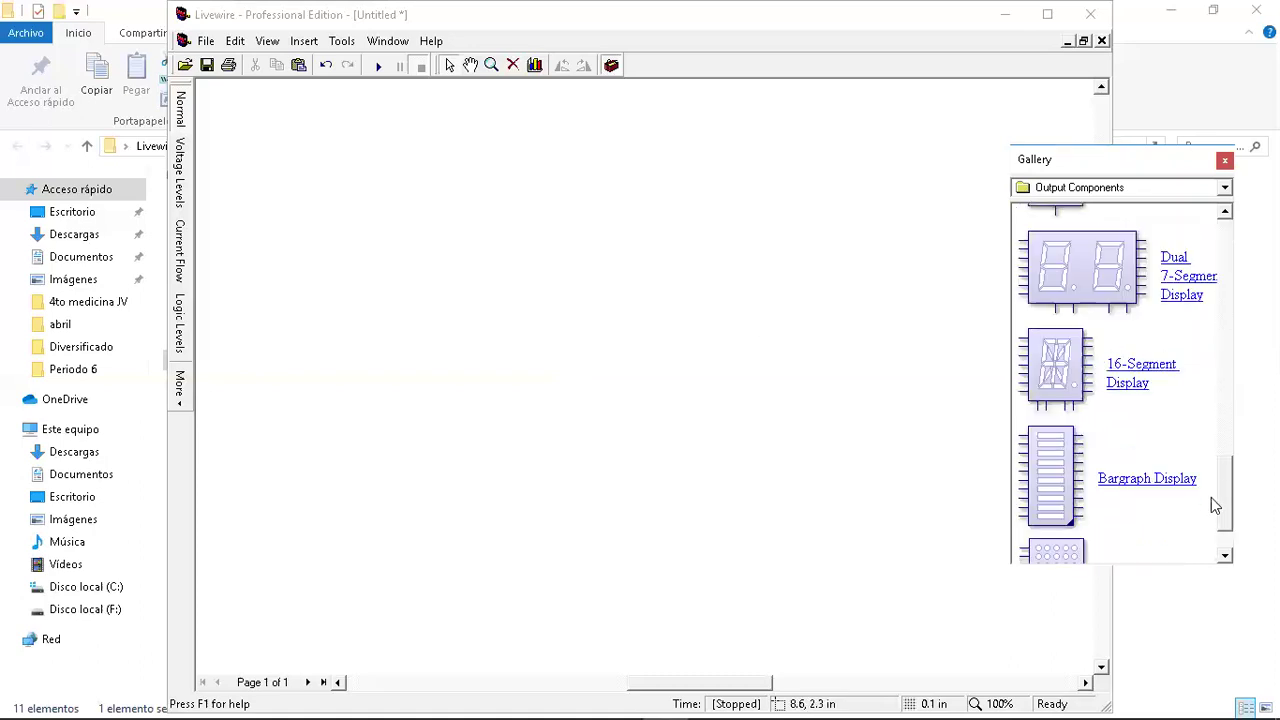
{"action": "left_click_drag", "start_coordinate": [1213, 508], "coordinate": [1247, 239]}
{"action": "left_click", "coordinate": [1224, 187]}
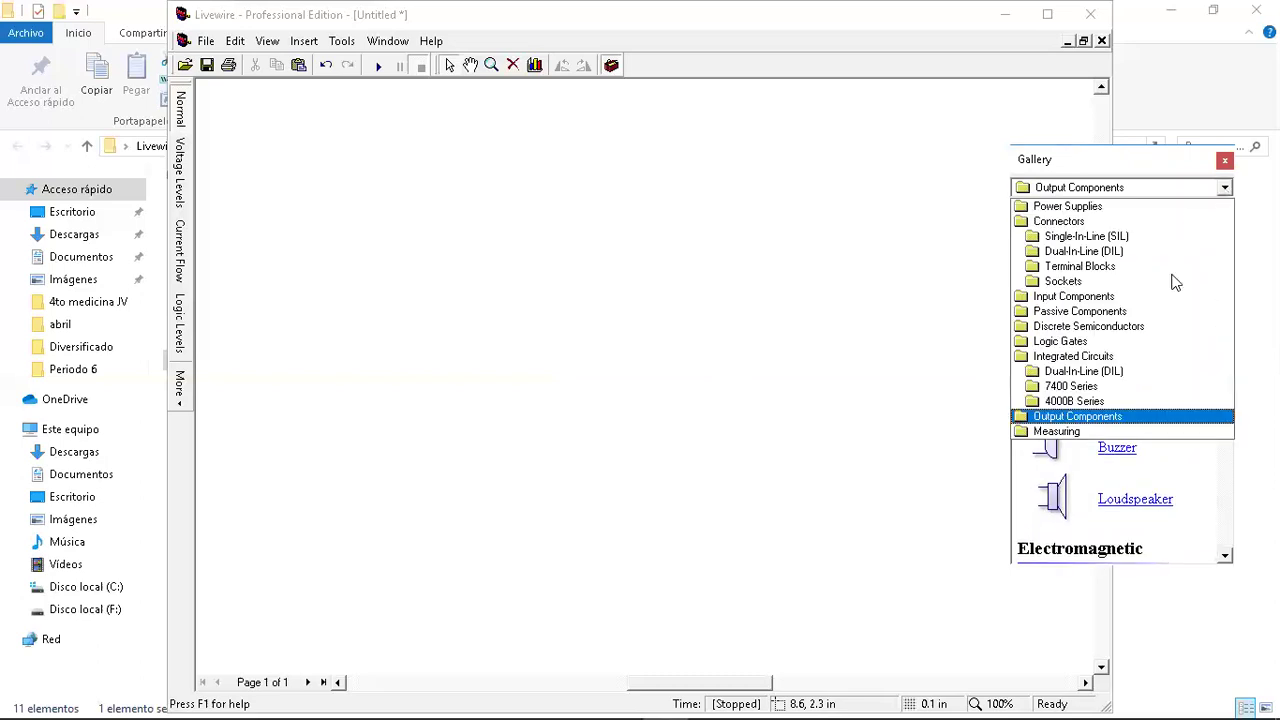
{"action": "left_click", "coordinate": [1085, 432]}
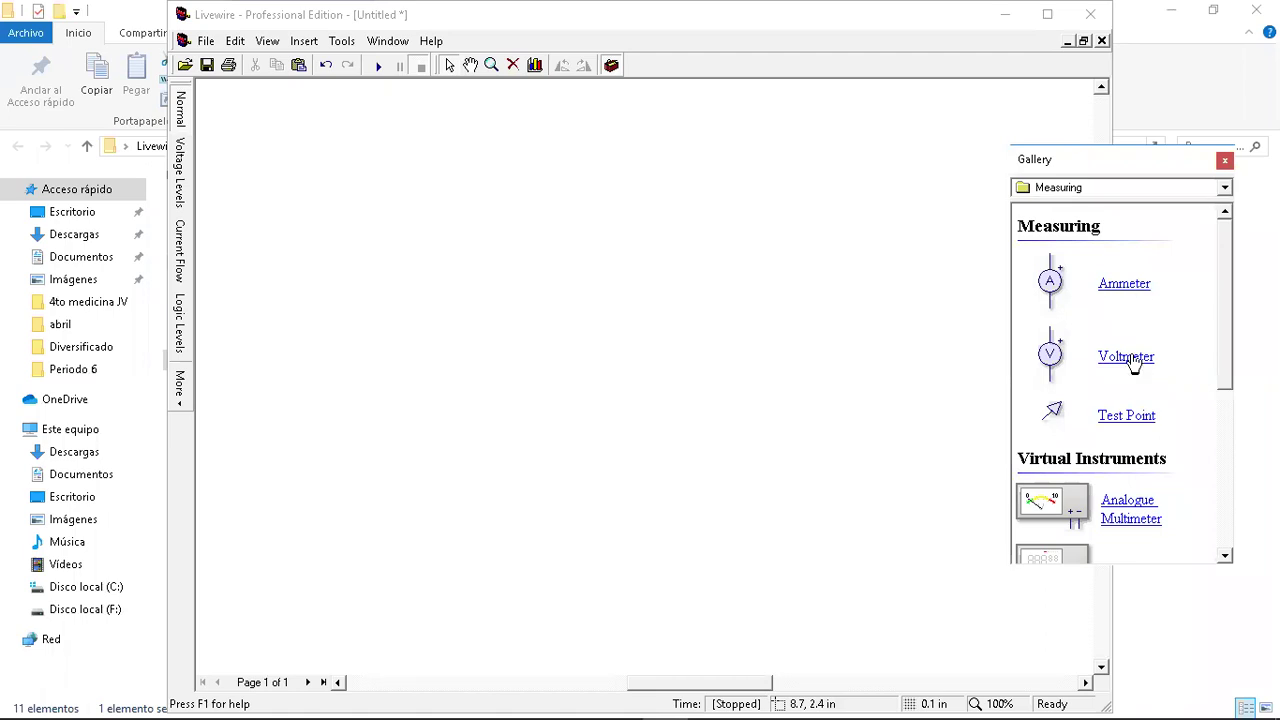
{"action": "left_click_drag", "start_coordinate": [1228, 328], "coordinate": [1231, 446]}
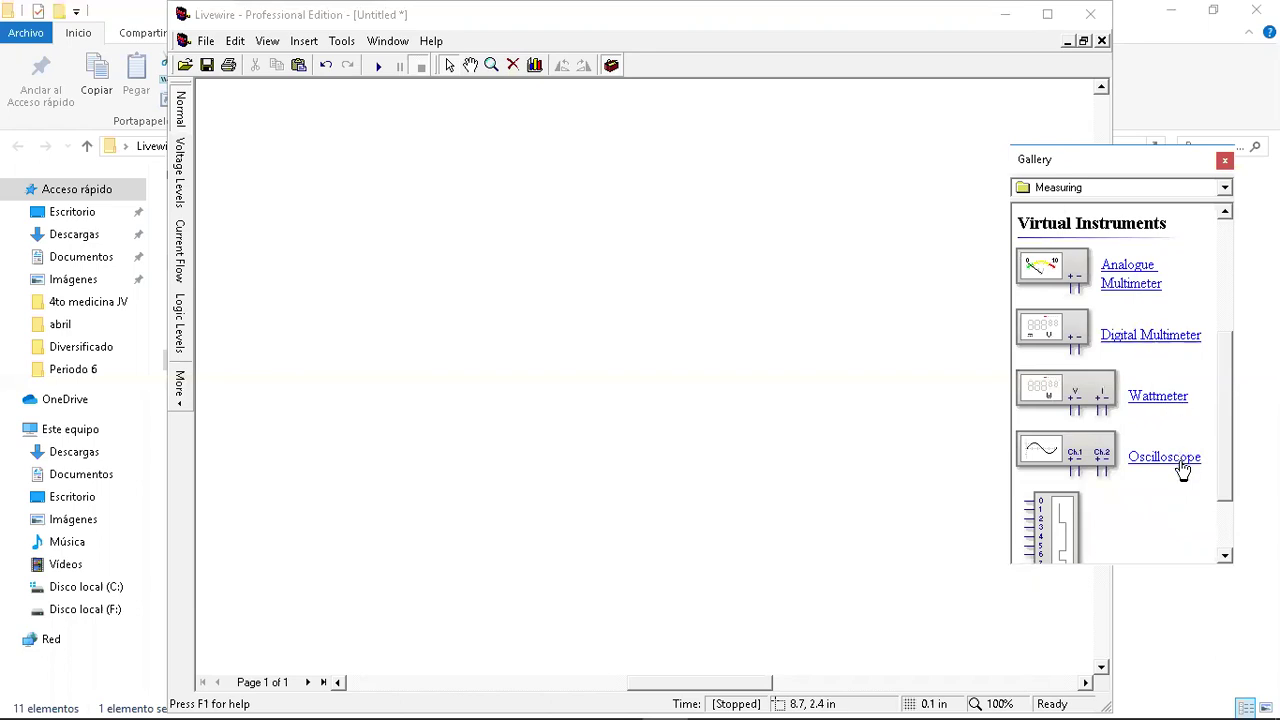
{"action": "left_click_drag", "start_coordinate": [1222, 458], "coordinate": [1230, 500]}
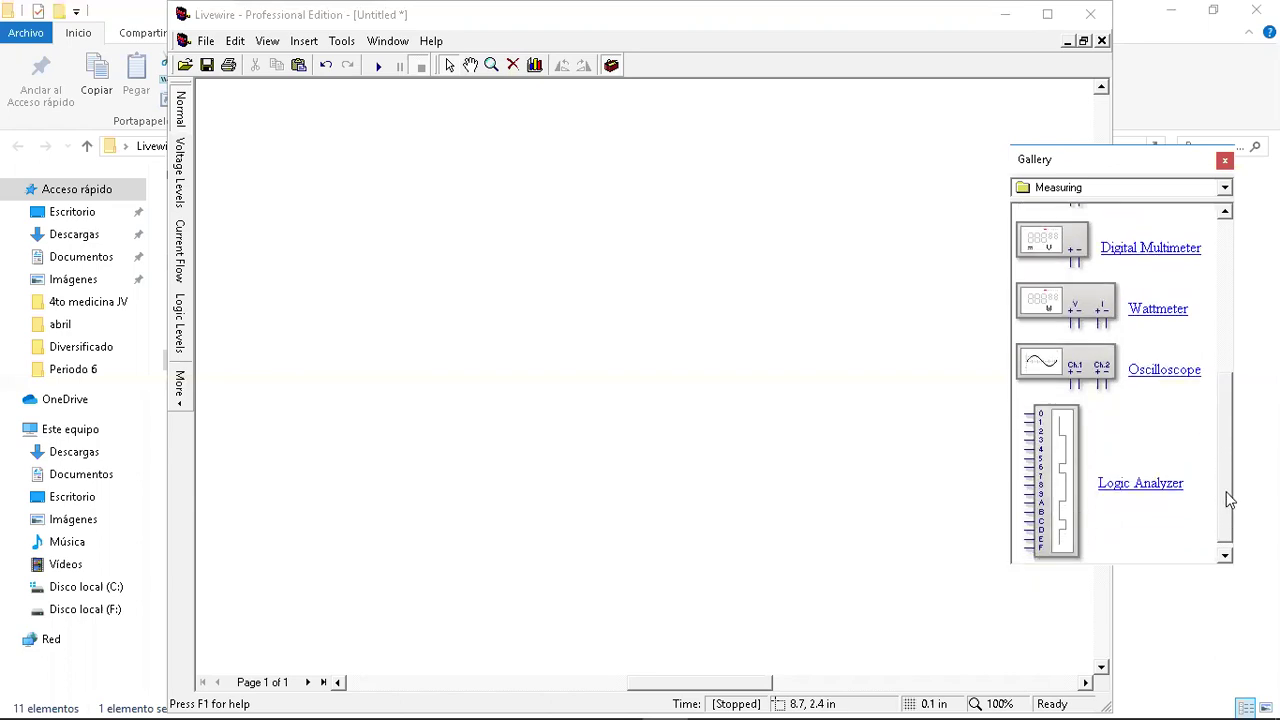
{"action": "left_click_drag", "start_coordinate": [1097, 362], "coordinate": [607, 251]}
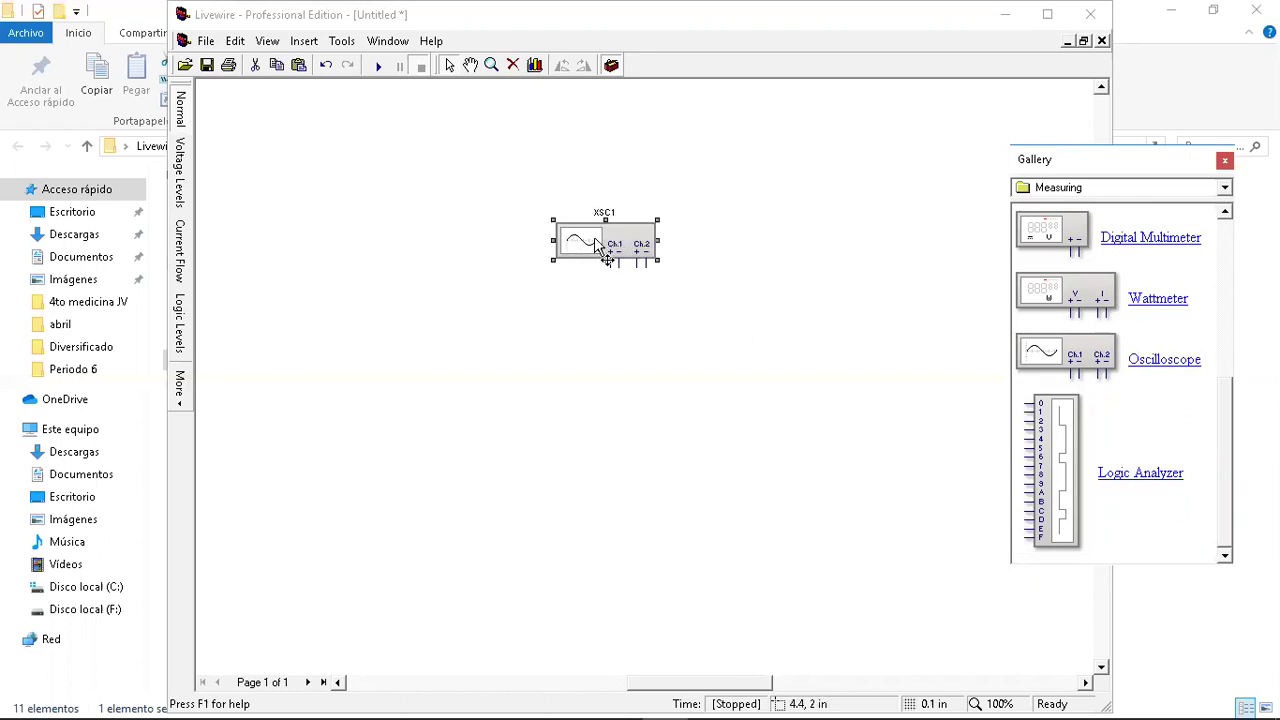
- Place a Signal Generator from the Input Components category left of the oscilloscope, and move the oscilloscope farther right
{"action": "left_click", "coordinate": [1226, 190]}
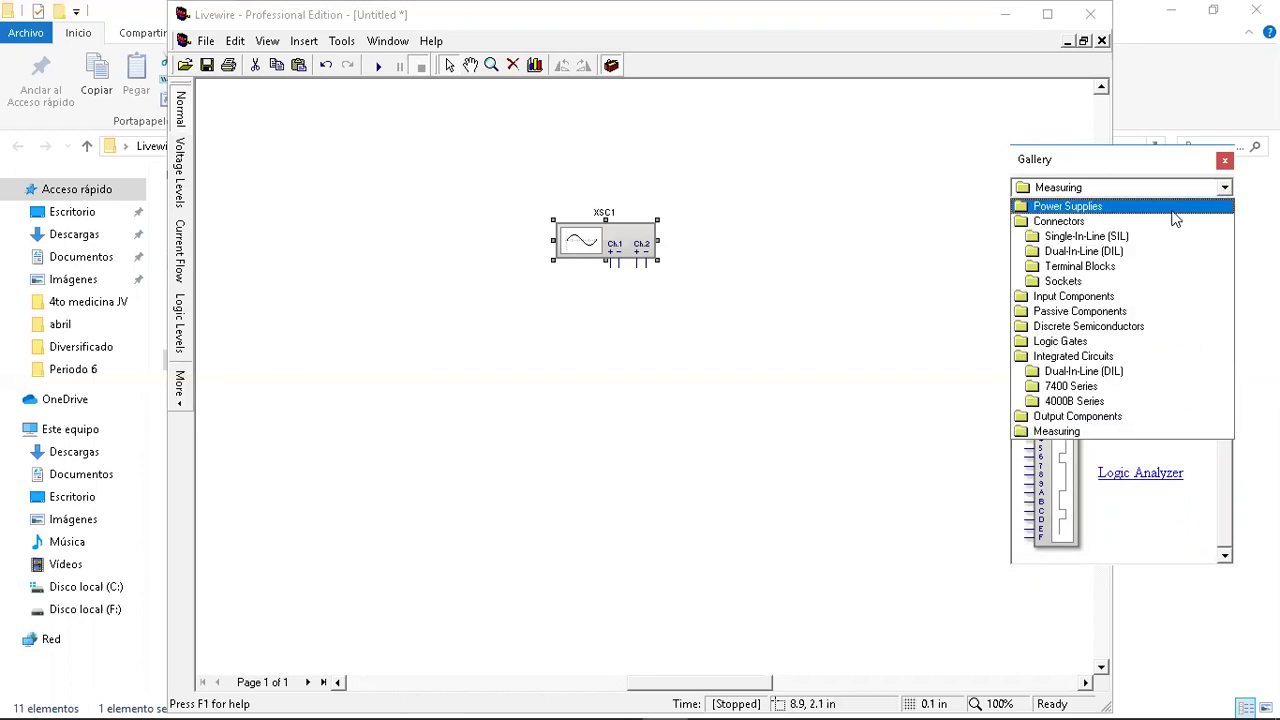
{"action": "left_click", "coordinate": [1105, 210]}
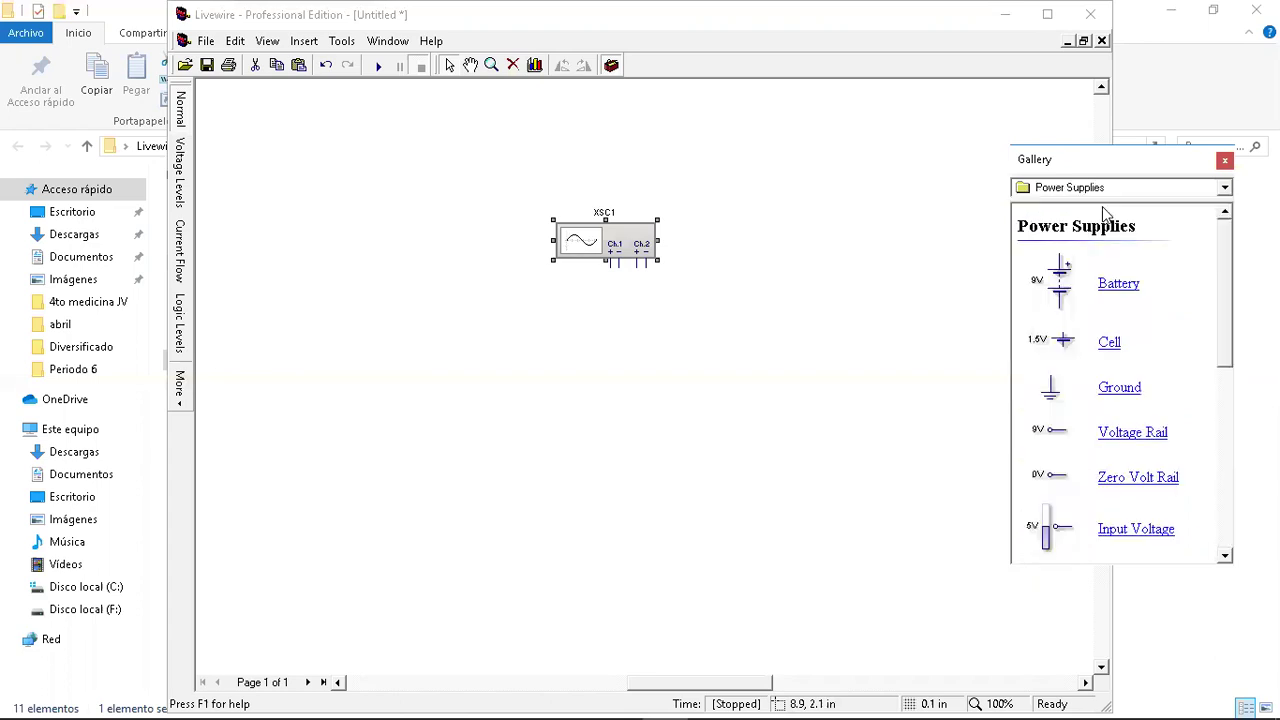
{"action": "left_click_drag", "start_coordinate": [1226, 289], "coordinate": [1230, 508]}
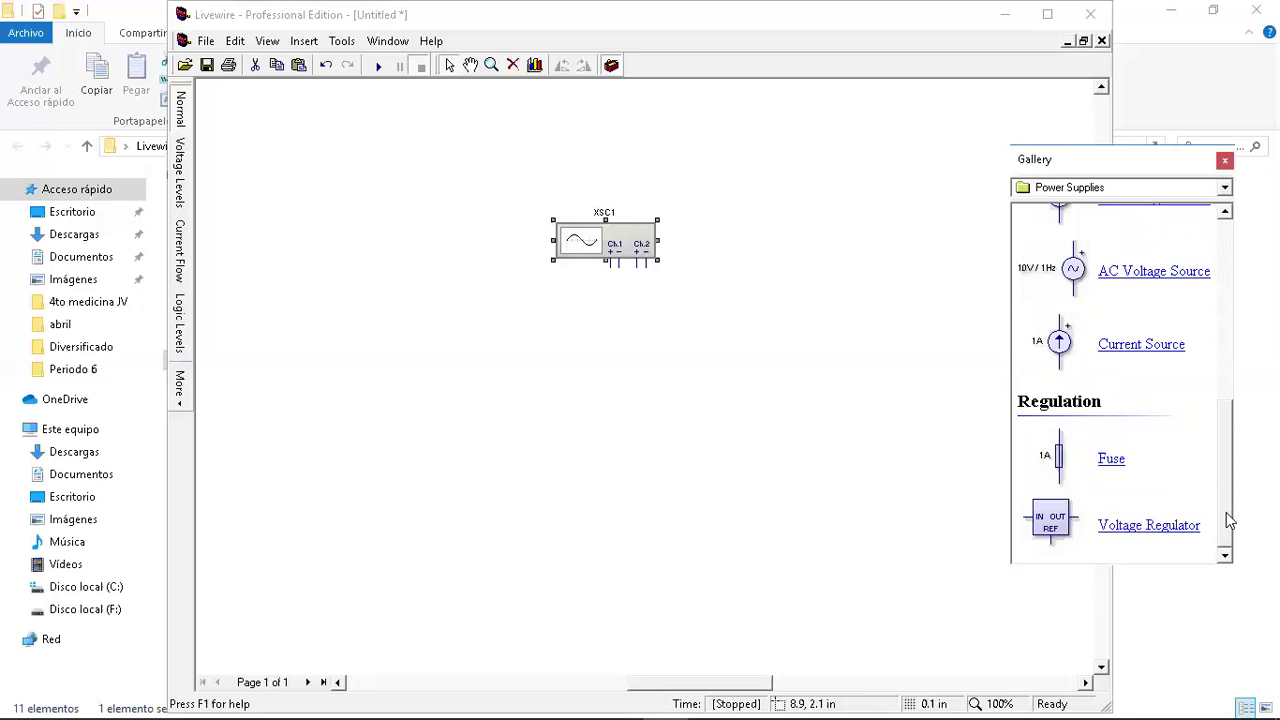
{"action": "left_click", "coordinate": [1228, 213]}
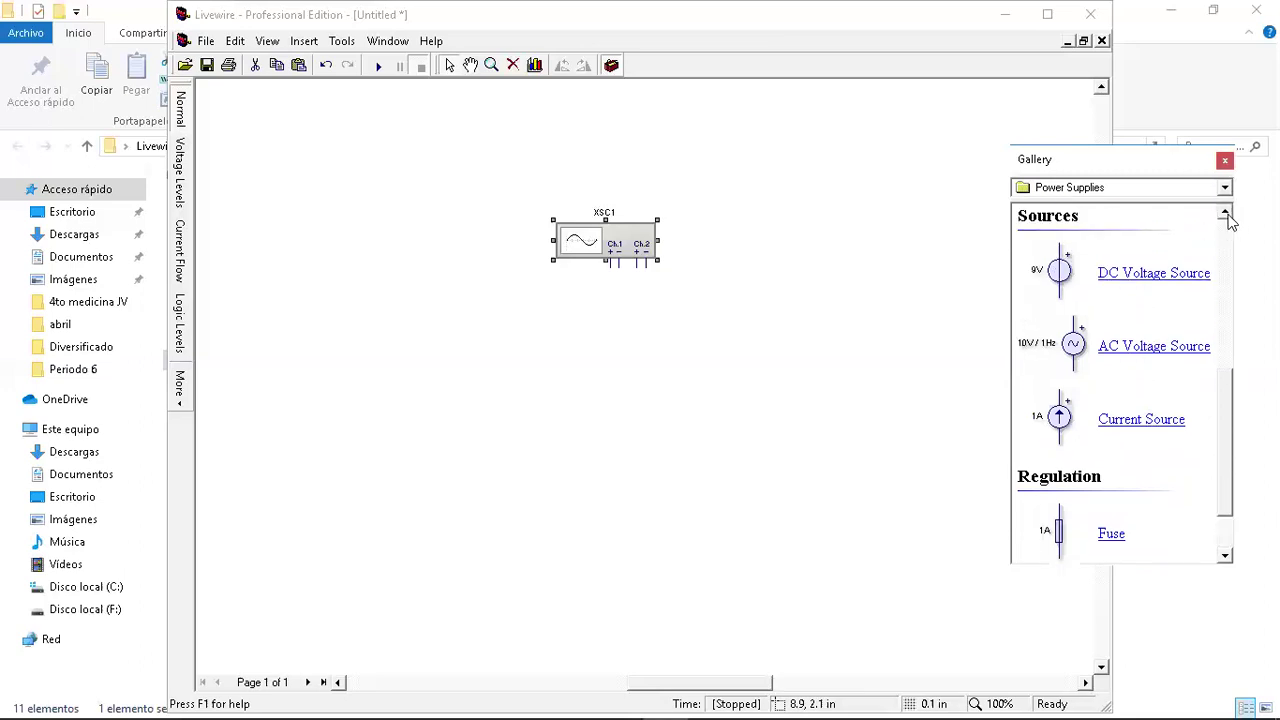
{"action": "left_click", "coordinate": [1225, 189]}
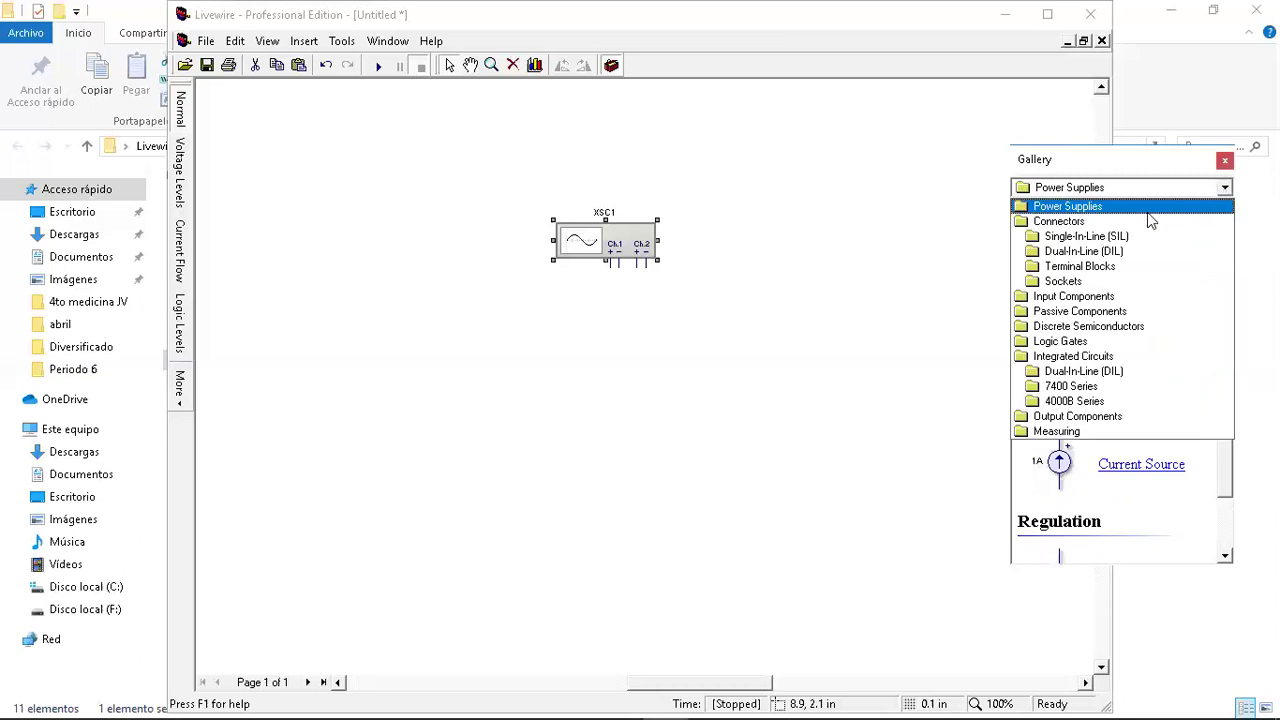
{"action": "left_click", "coordinate": [1093, 303]}
{"action": "left_click_drag", "start_coordinate": [1228, 264], "coordinate": [1233, 517]}
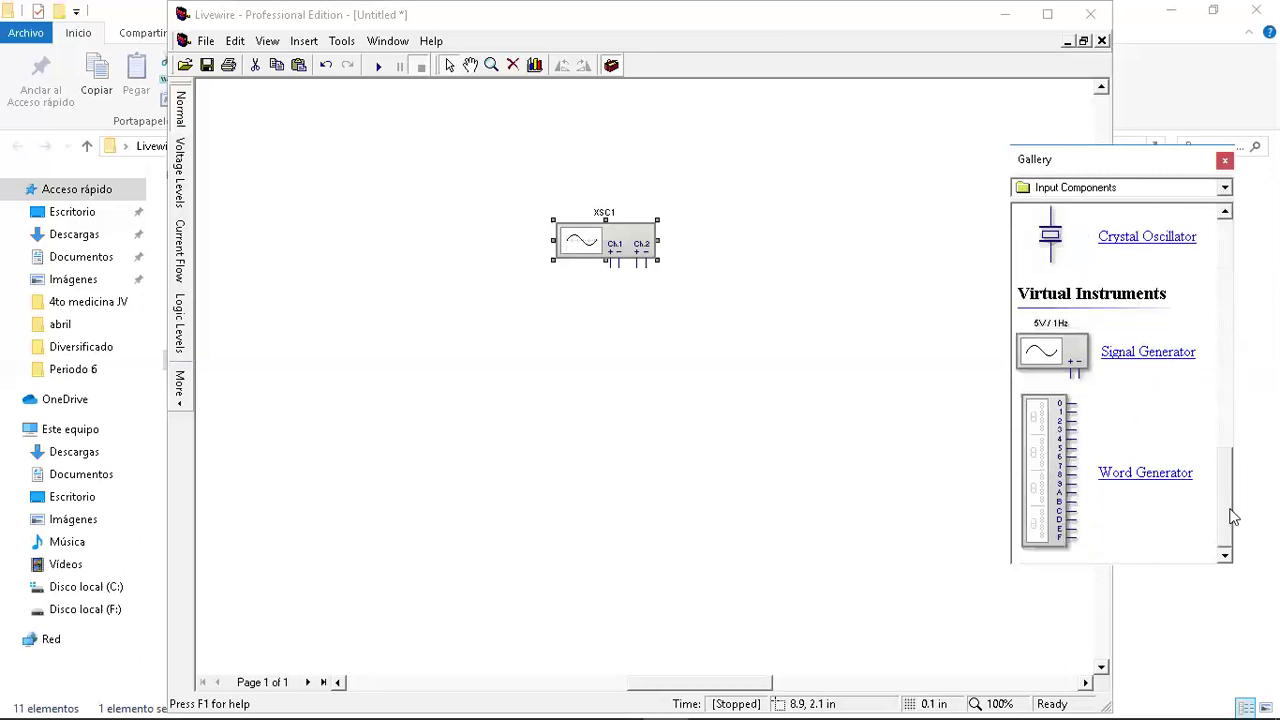
{"action": "left_click_drag", "start_coordinate": [1081, 353], "coordinate": [416, 252]}
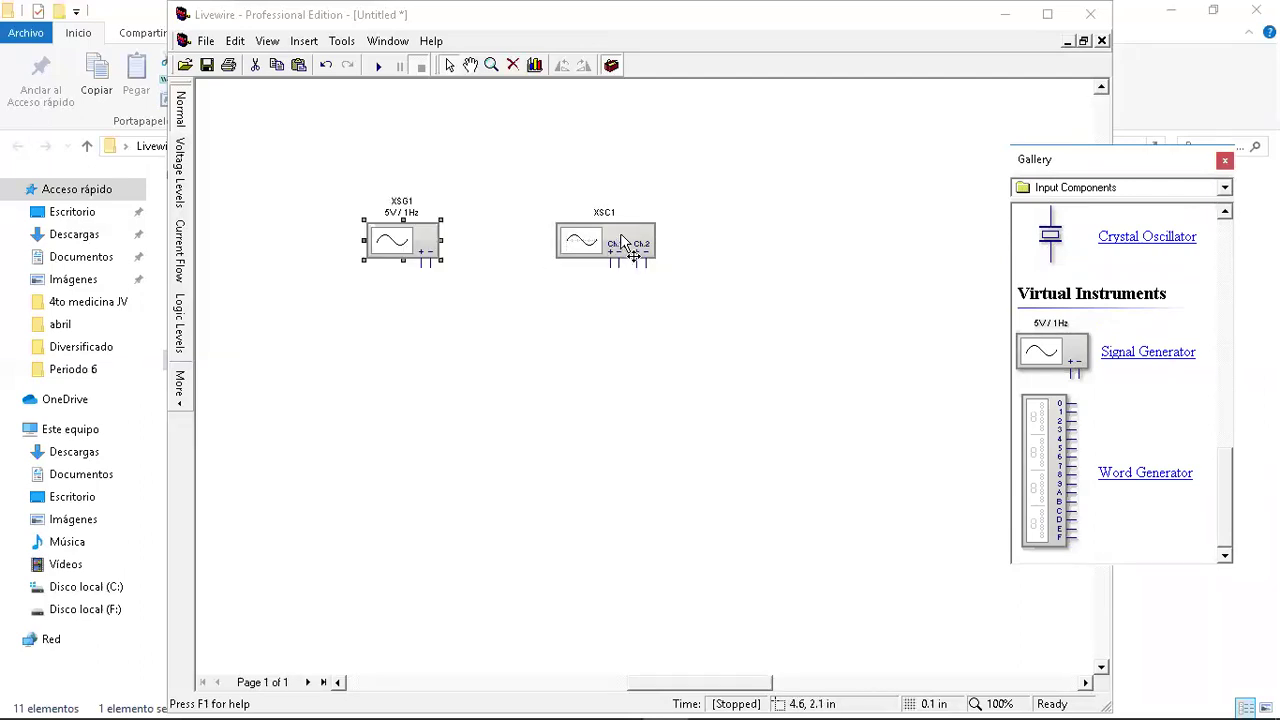
{"action": "left_click_drag", "start_coordinate": [738, 246], "coordinate": [825, 247]}
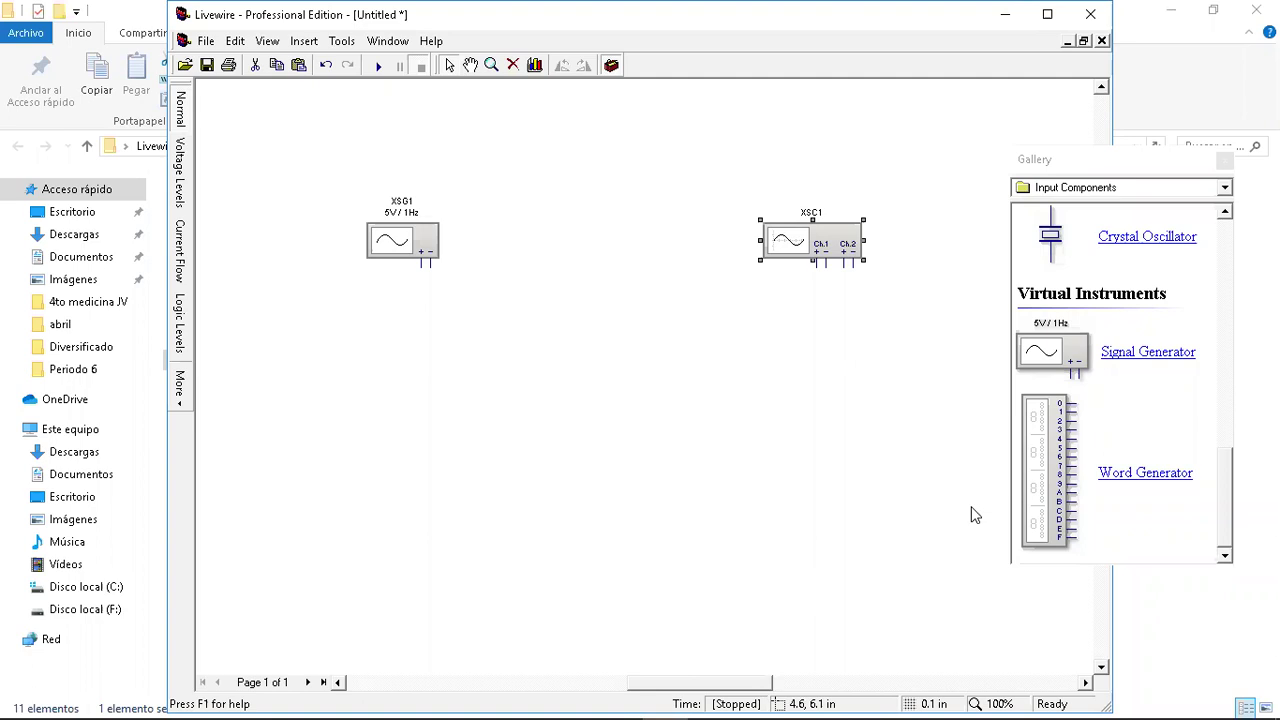
{"action": "key", "text": "super"}
{"action": "key", "text": "super"}
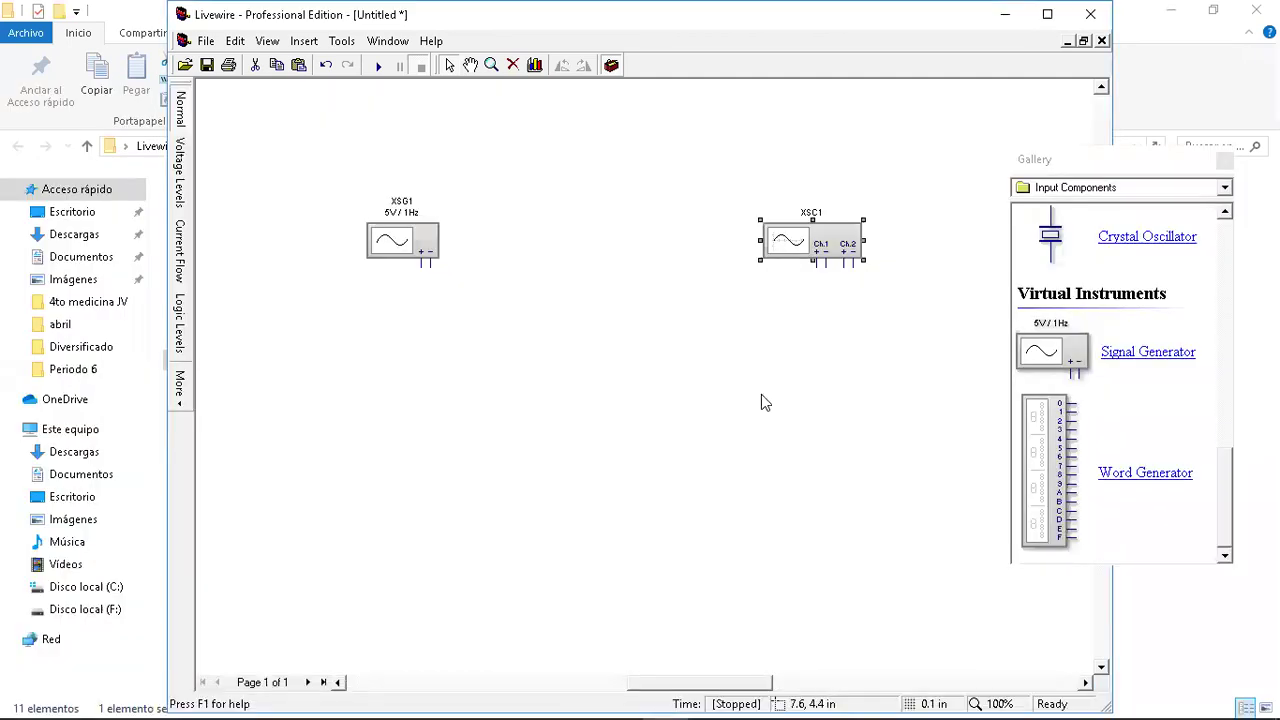